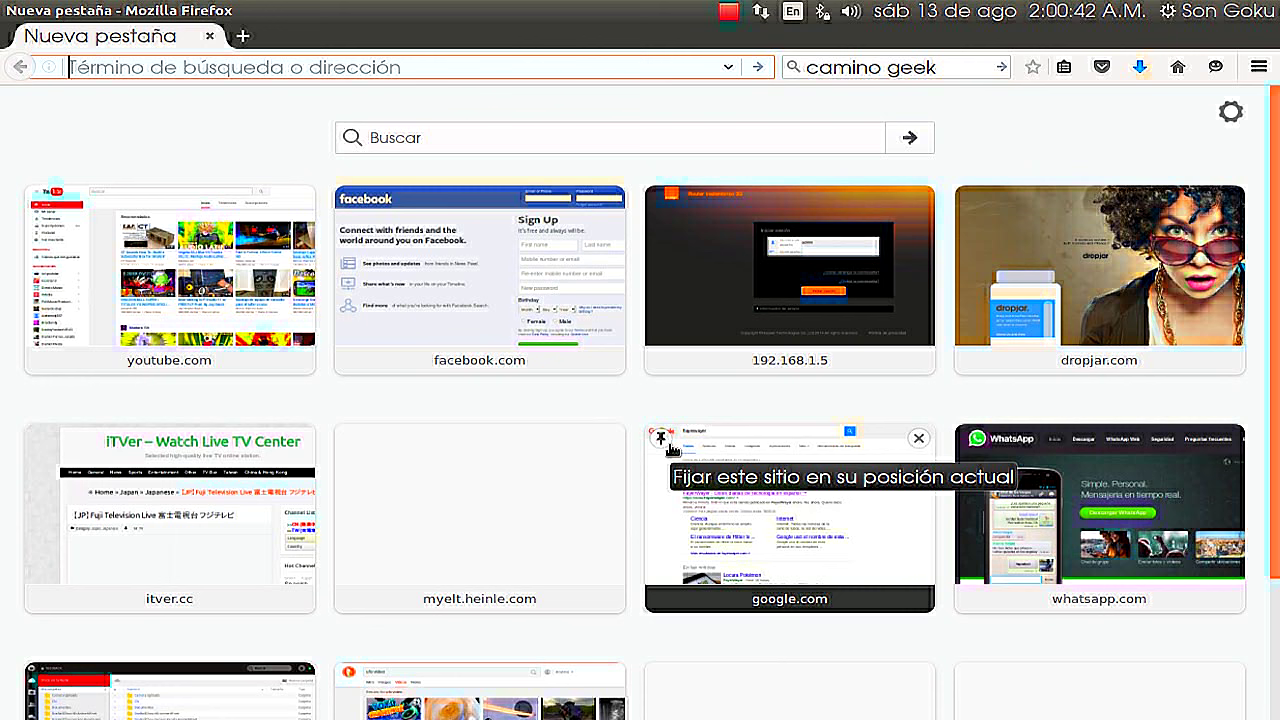
Search Google for 'smallpdf' from the Firefox address bar.
{"action": "type", "text": "sm"}
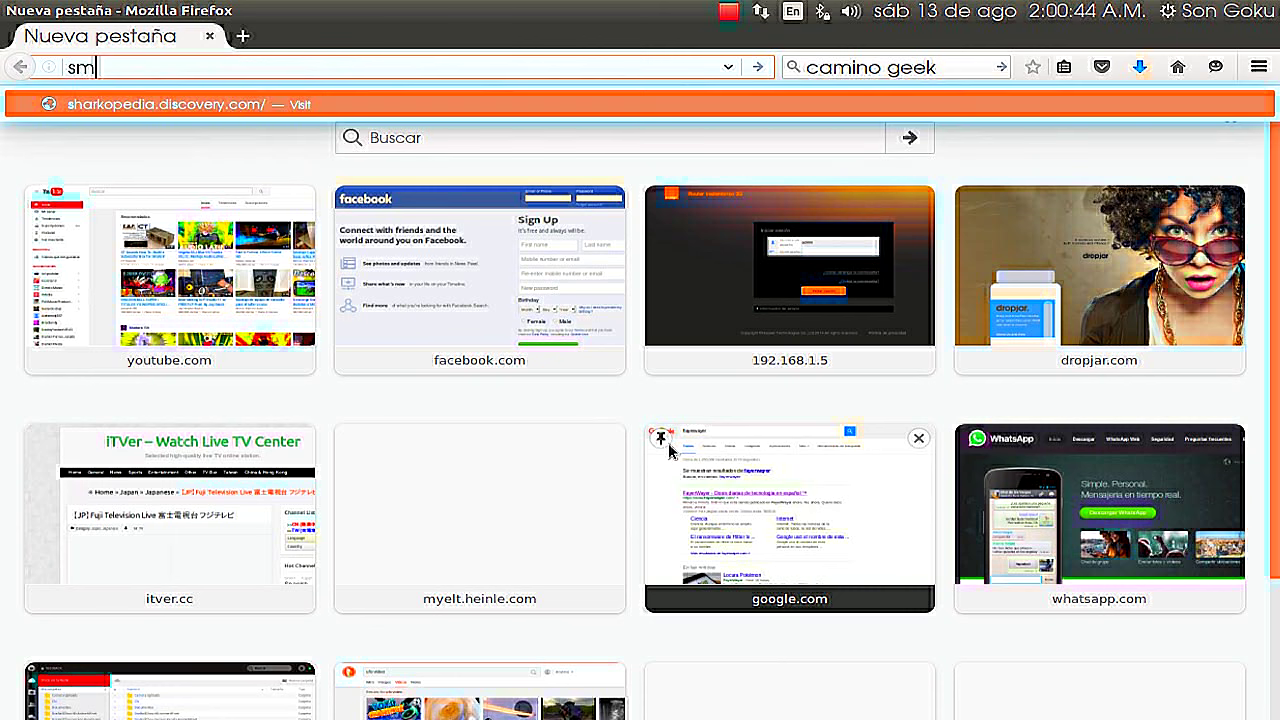
{"action": "type", "text": "allpd"}
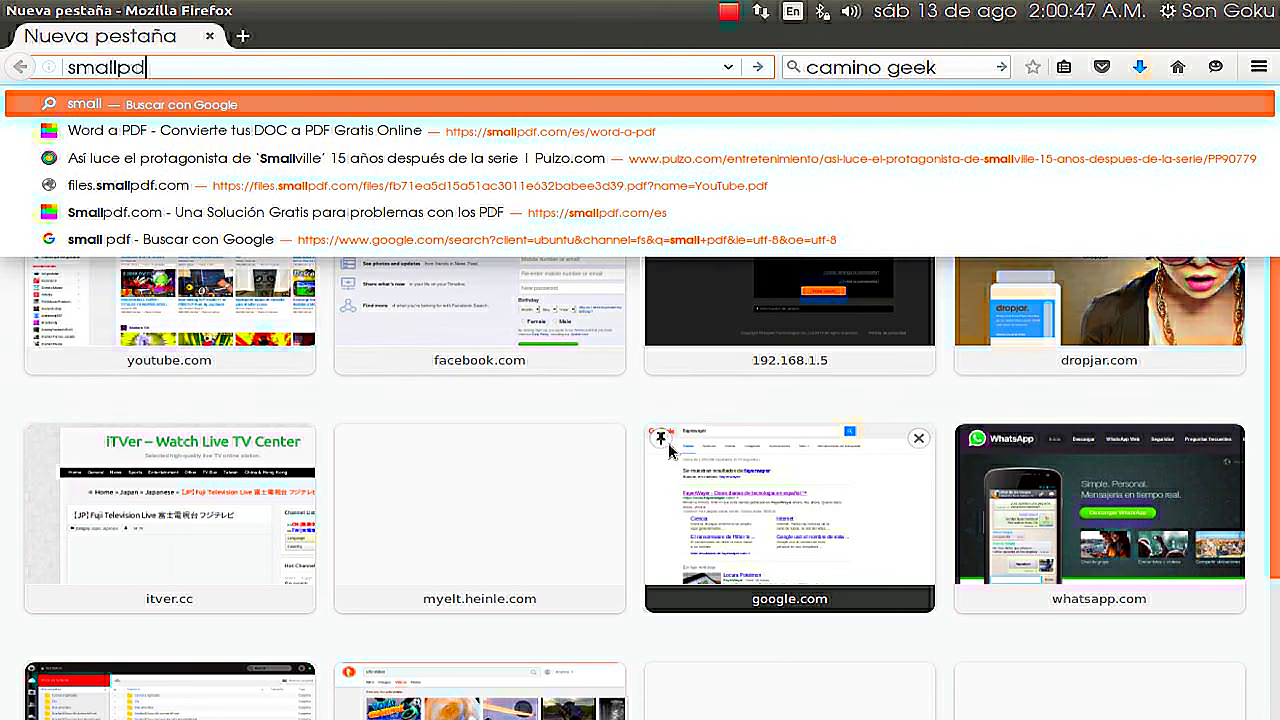
{"action": "type", "text": "f"}
{"action": "key", "text": "Return"}
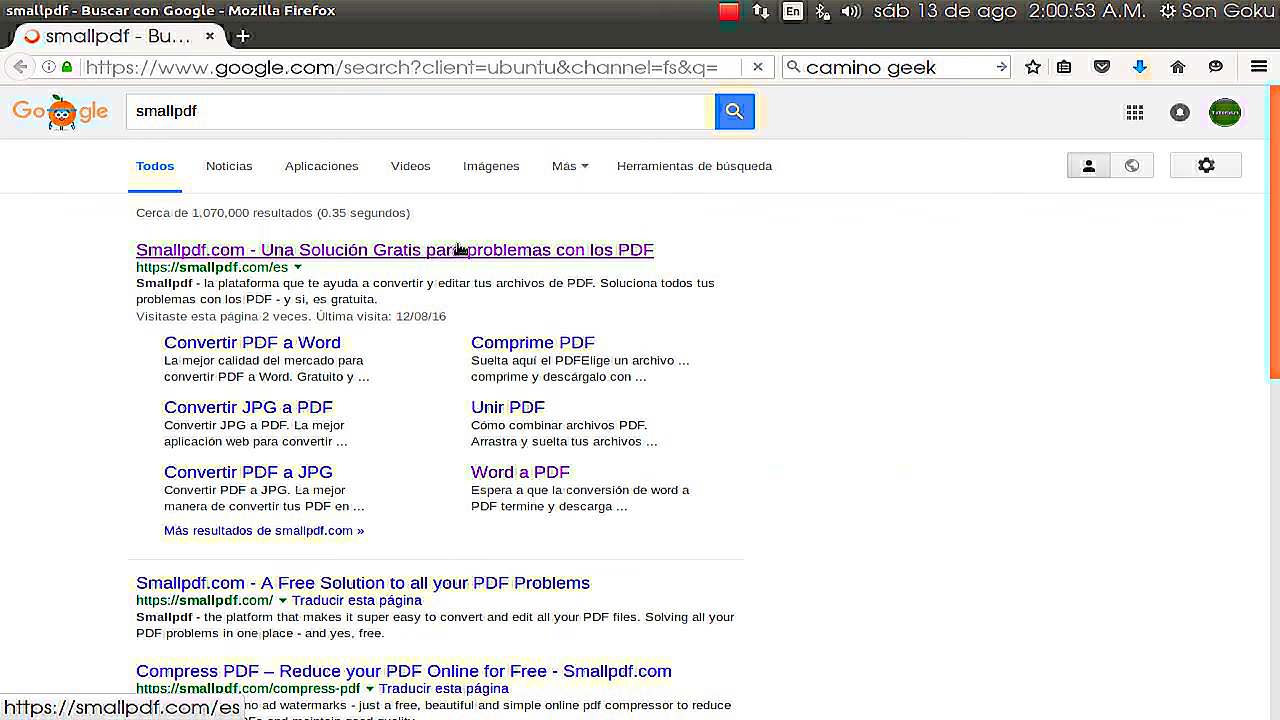
Open the Smallpdf.com result, 'Una Solución Gratis para problemas con los PDF'.
{"action": "left_click", "coordinate": [534, 254]}
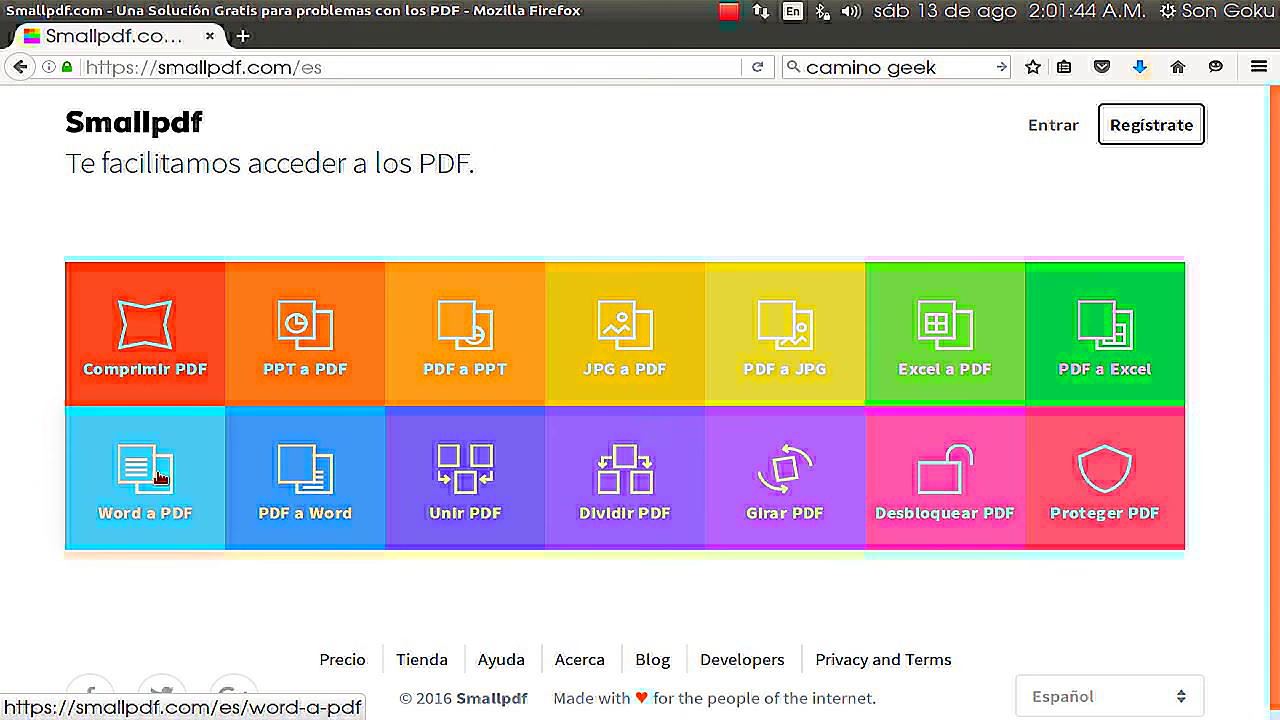
Open the 'Word a PDF' converter and bring up its 'Elige un archivo' file picker.
{"action": "left_click", "coordinate": [160, 474]}
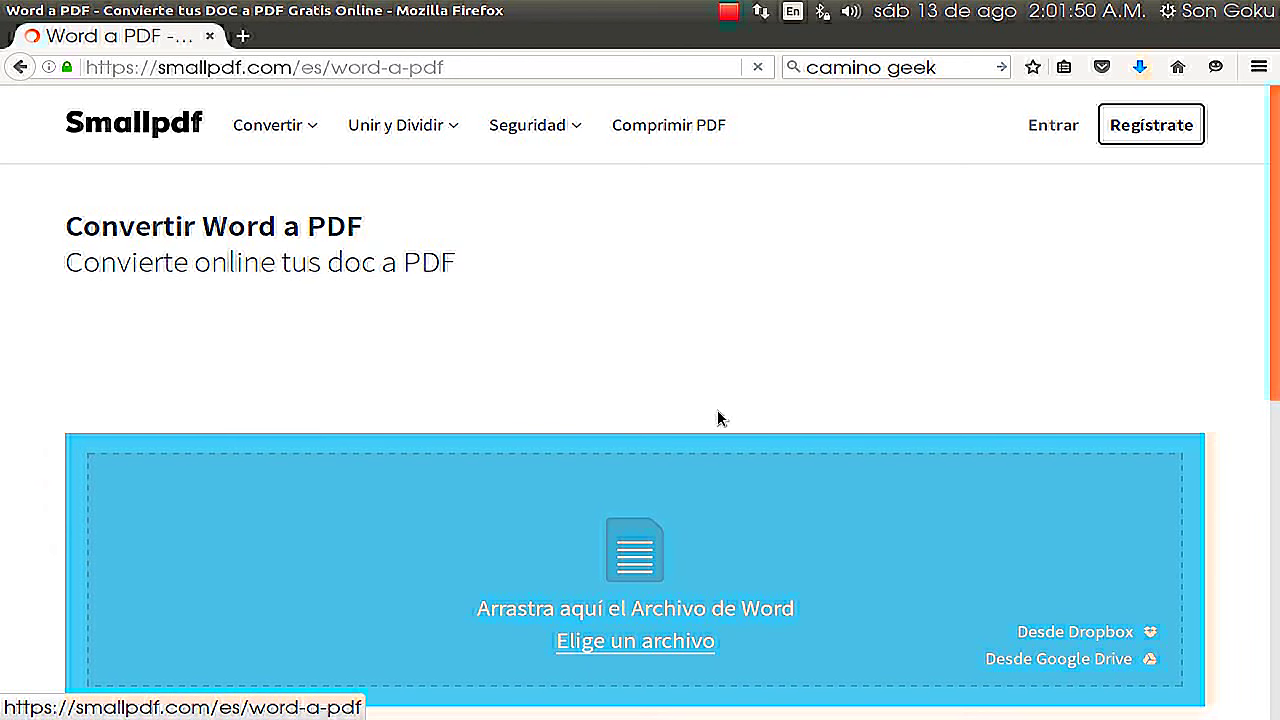
{"action": "scroll", "coordinate": [660, 555], "scroll_direction": "down", "scroll_amount": 3}
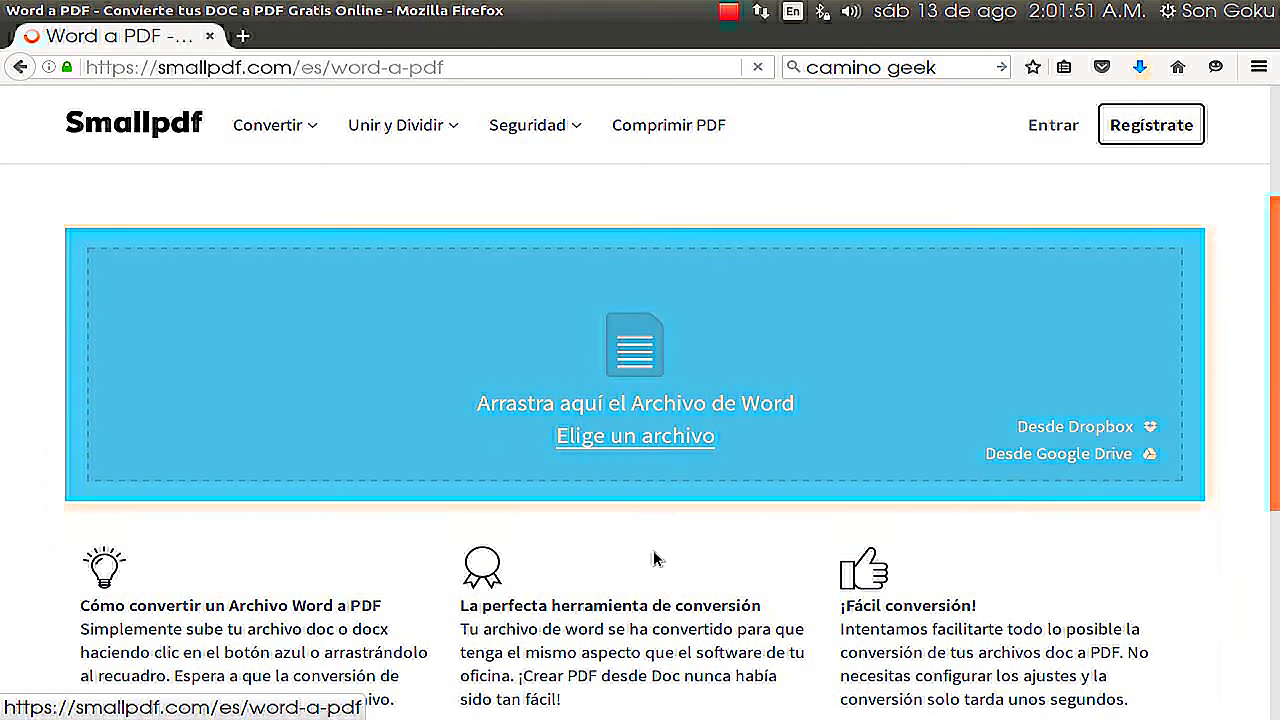
{"action": "left_click", "coordinate": [660, 438]}
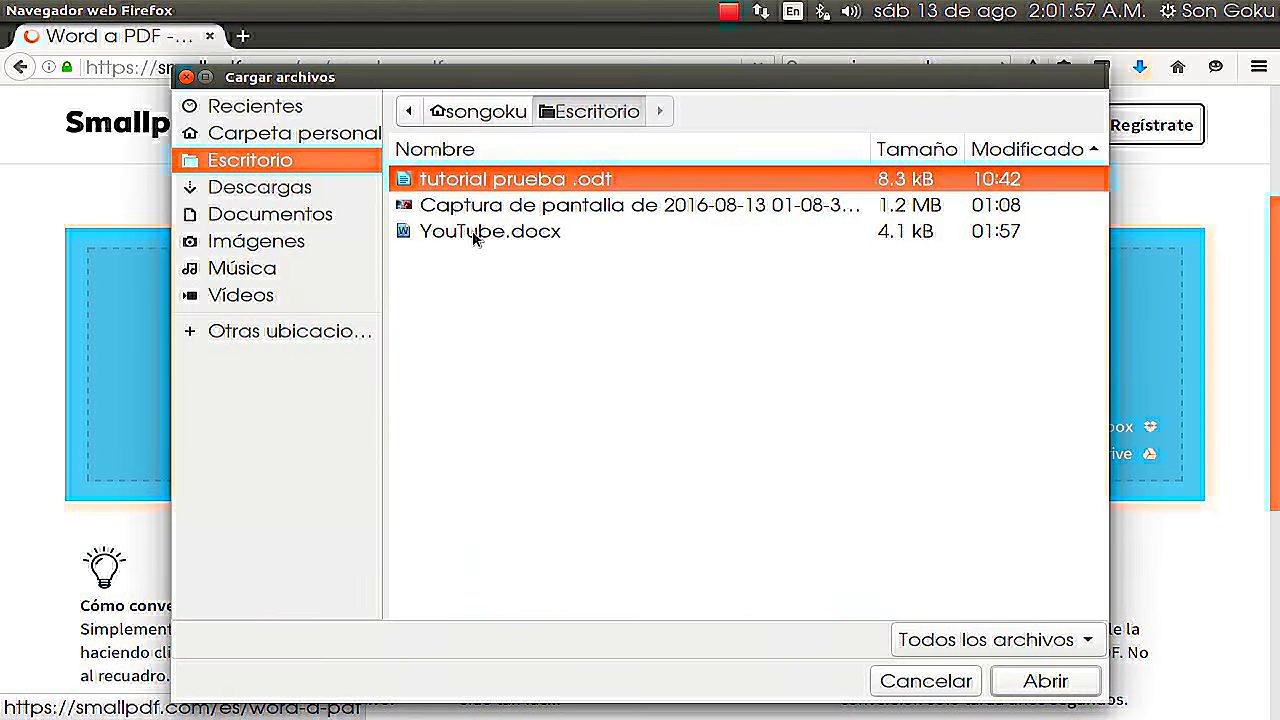
Upload YouTube.docx from the Escritorio folder for conversion.
{"action": "left_click", "coordinate": [475, 234]}
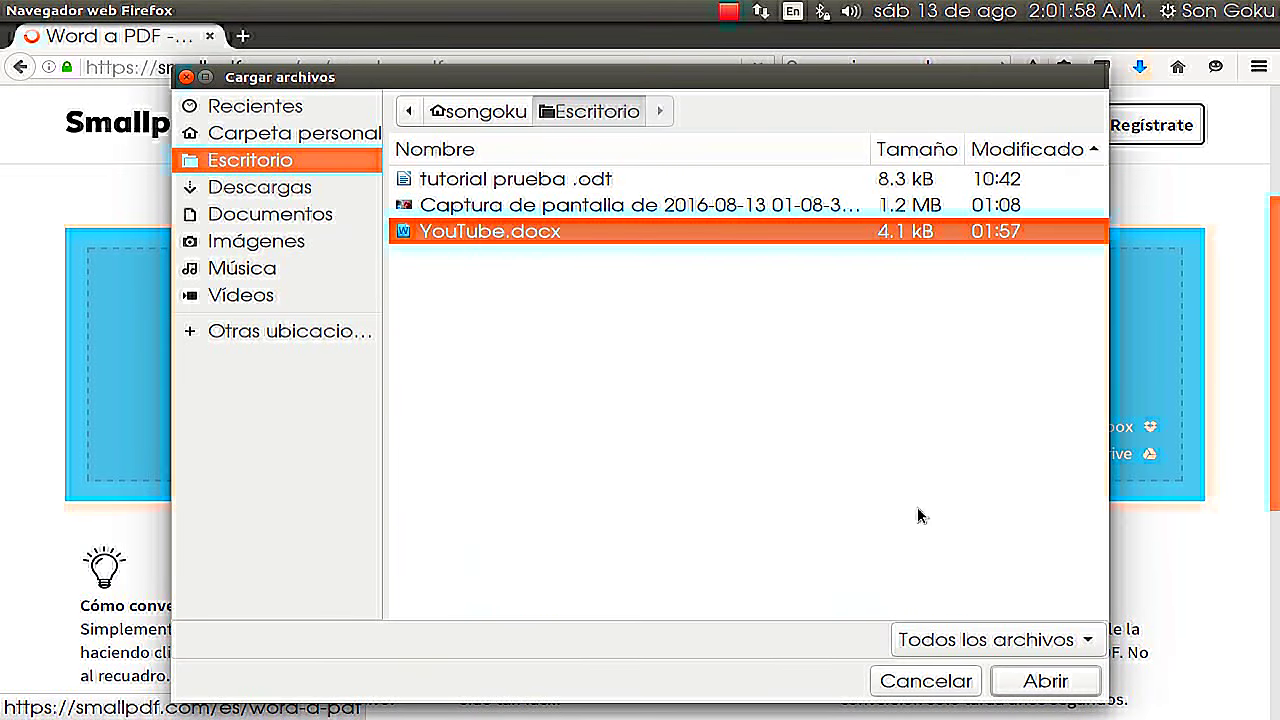
{"action": "left_click", "coordinate": [1045, 681]}
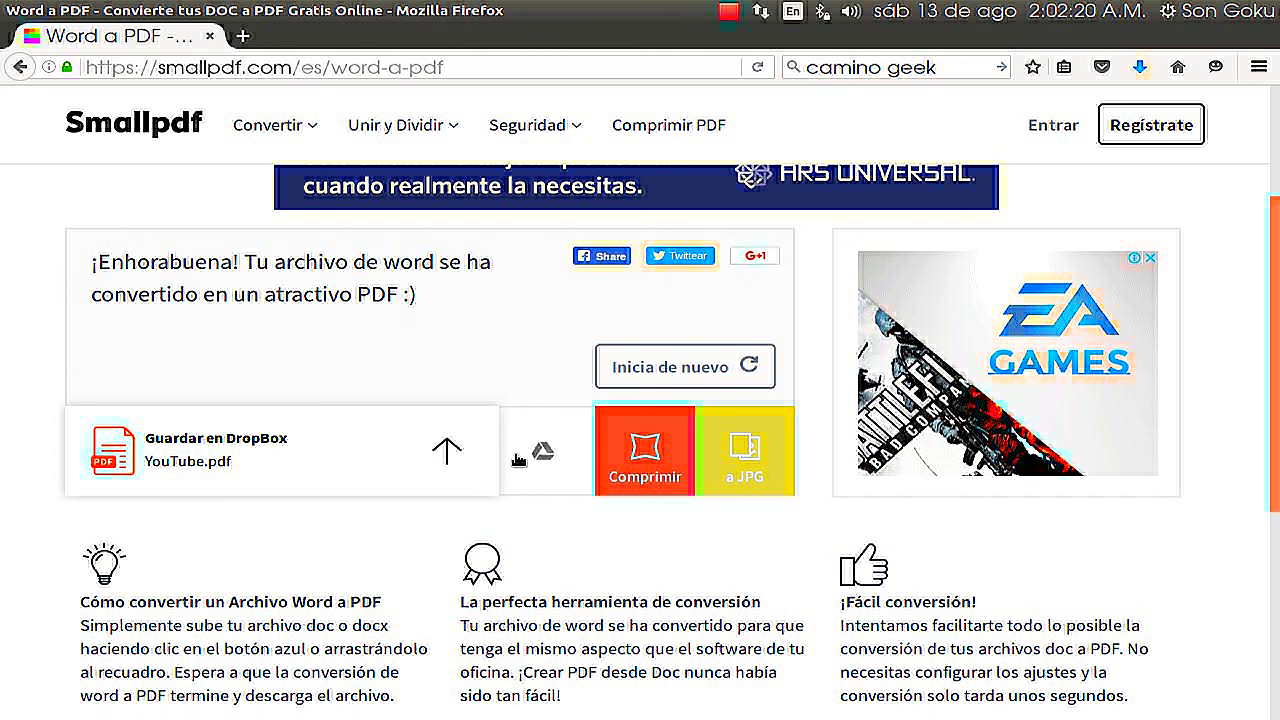
Download the converted YouTube.pdf, saving it with Guardar archivo.
{"action": "left_click", "coordinate": [541, 453]}
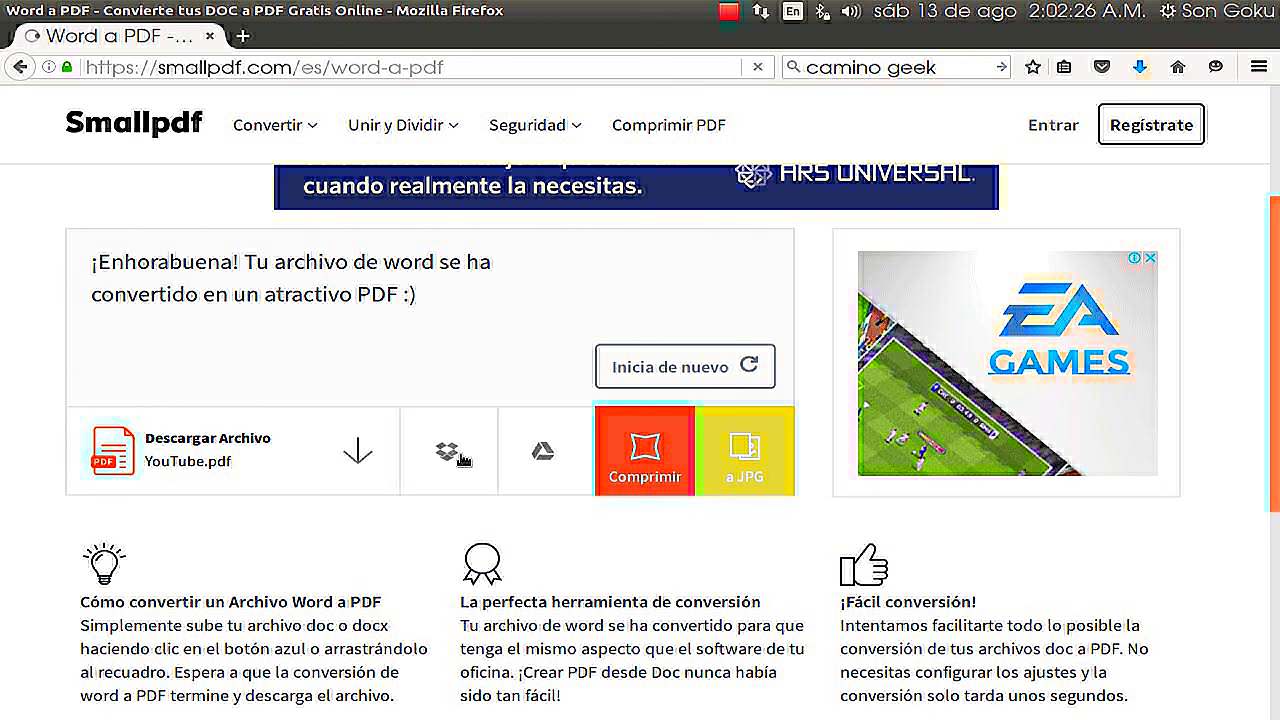
{"action": "left_click", "coordinate": [366, 459]}
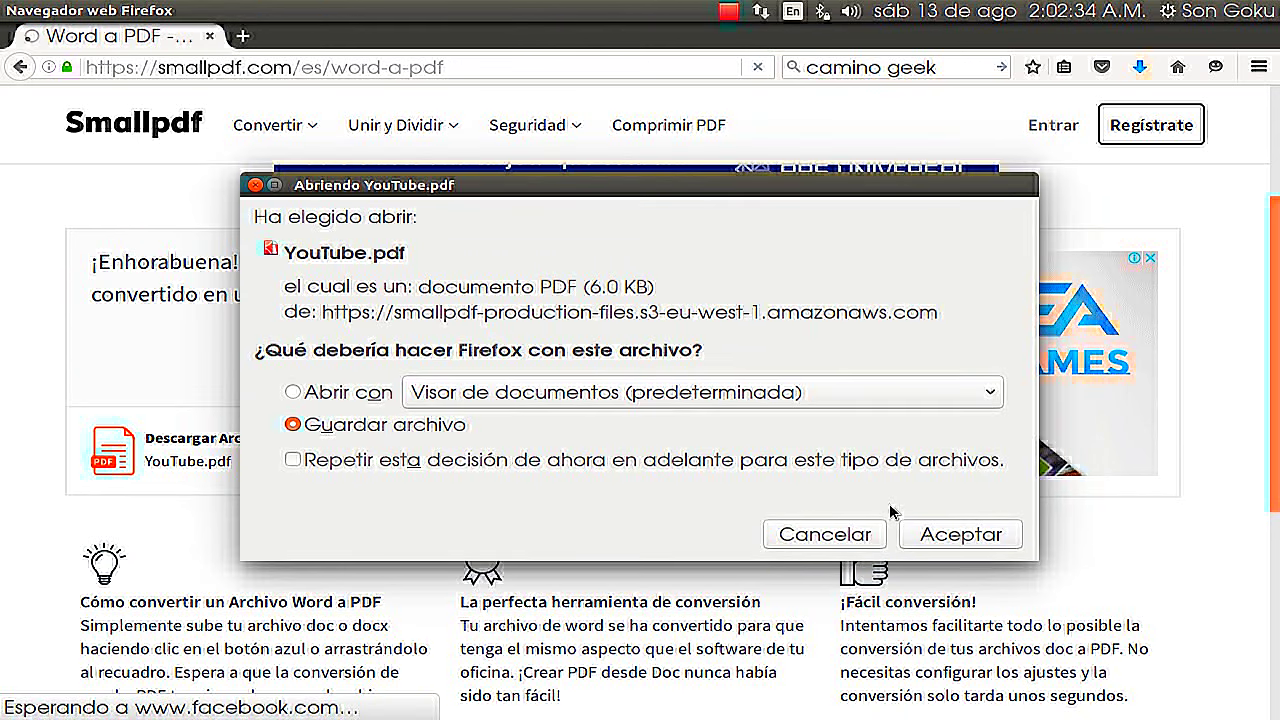
{"action": "left_click", "coordinate": [972, 536]}
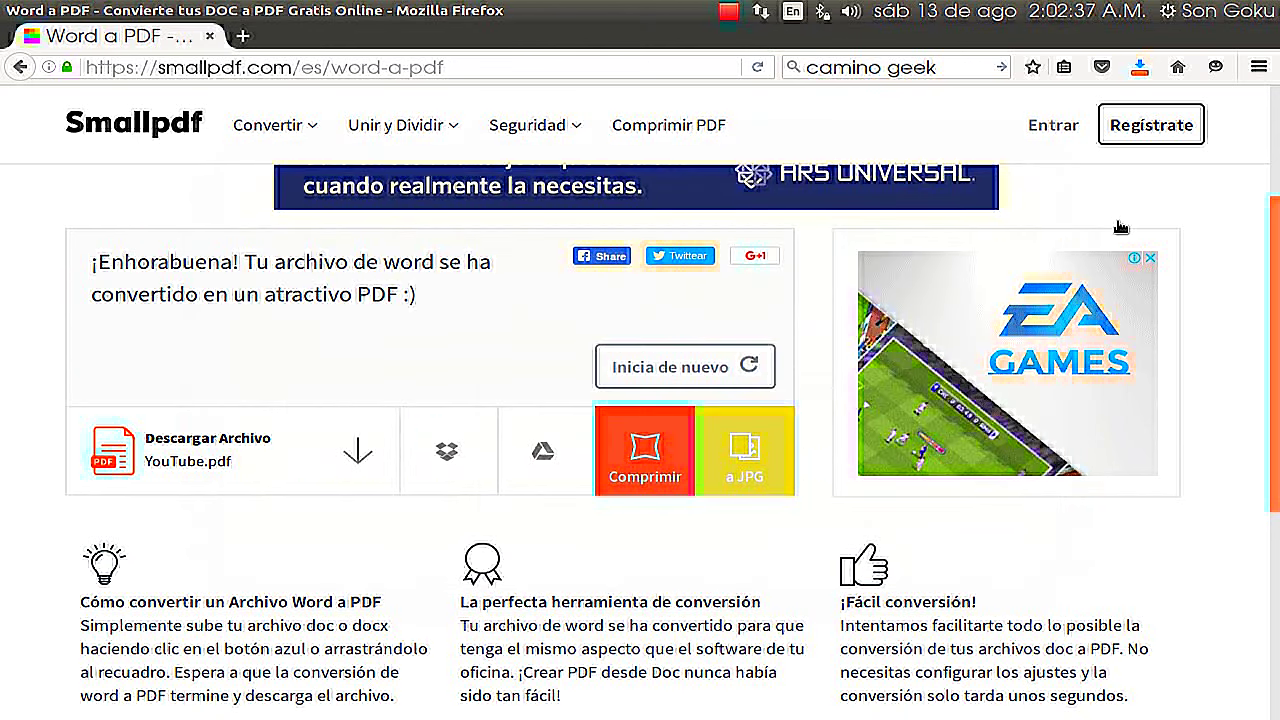
Open YouTube.pdf from the downloads list, check it reads 'hola', then close it.
{"action": "left_click", "coordinate": [1138, 67]}
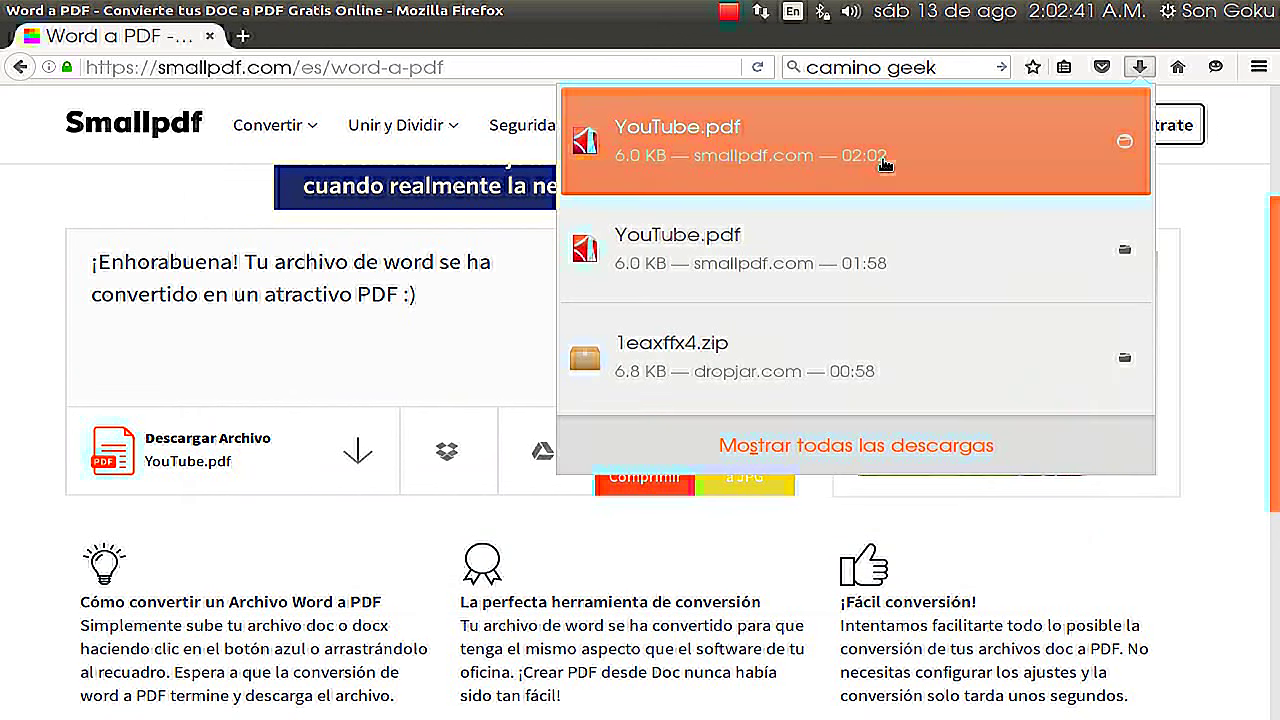
{"action": "left_click", "coordinate": [885, 162]}
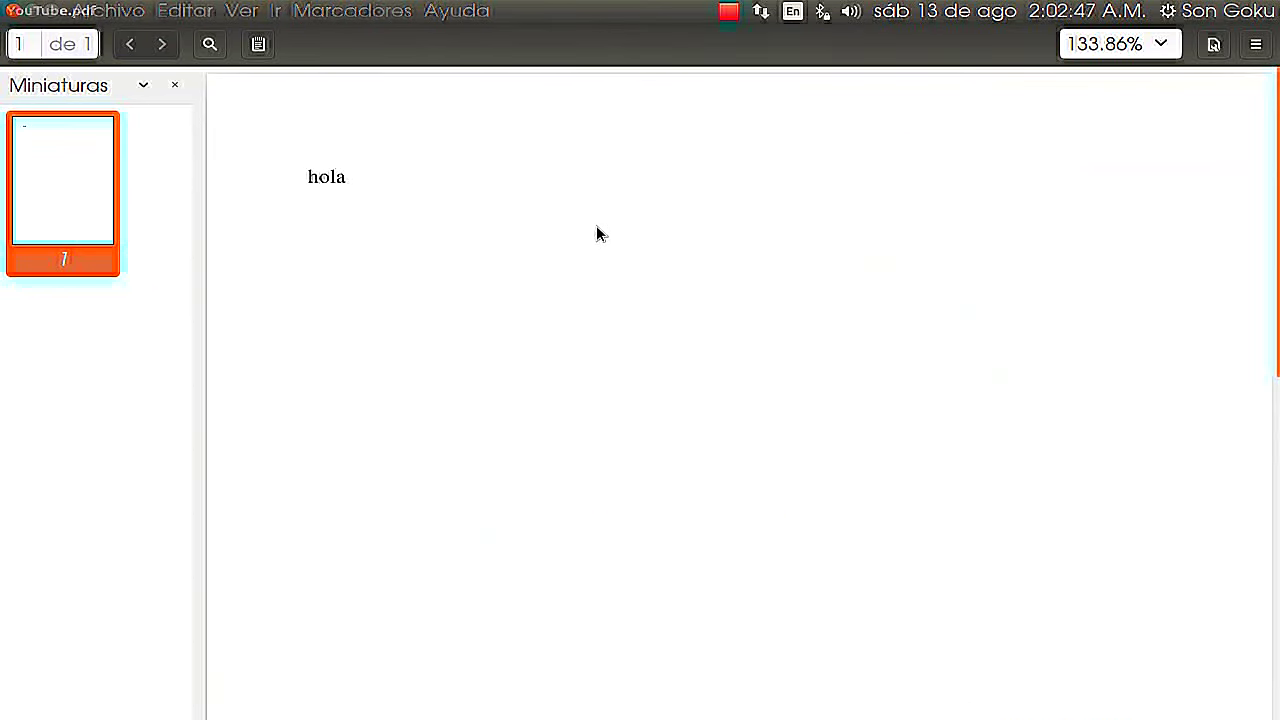
{"action": "left_click", "coordinate": [10, 10]}
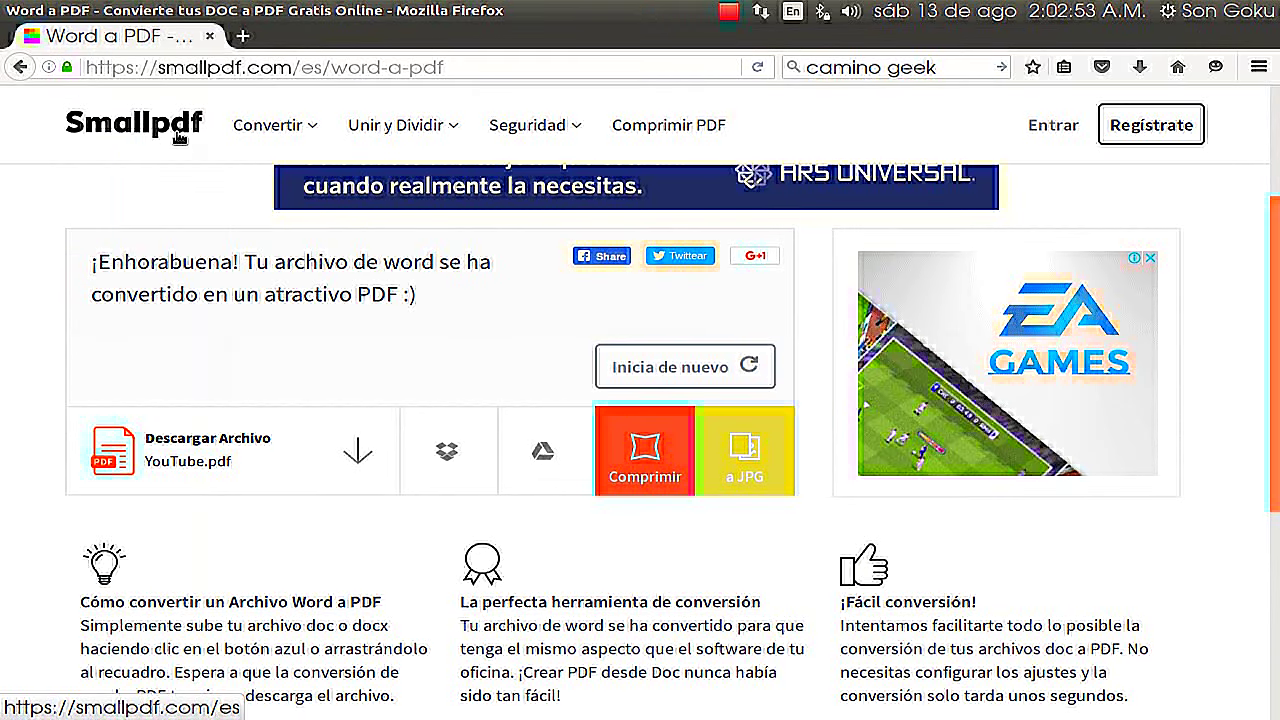
Return to the Smallpdf Spanish home page and browse its grid of PDF tools.
{"action": "left_click", "coordinate": [180, 138]}
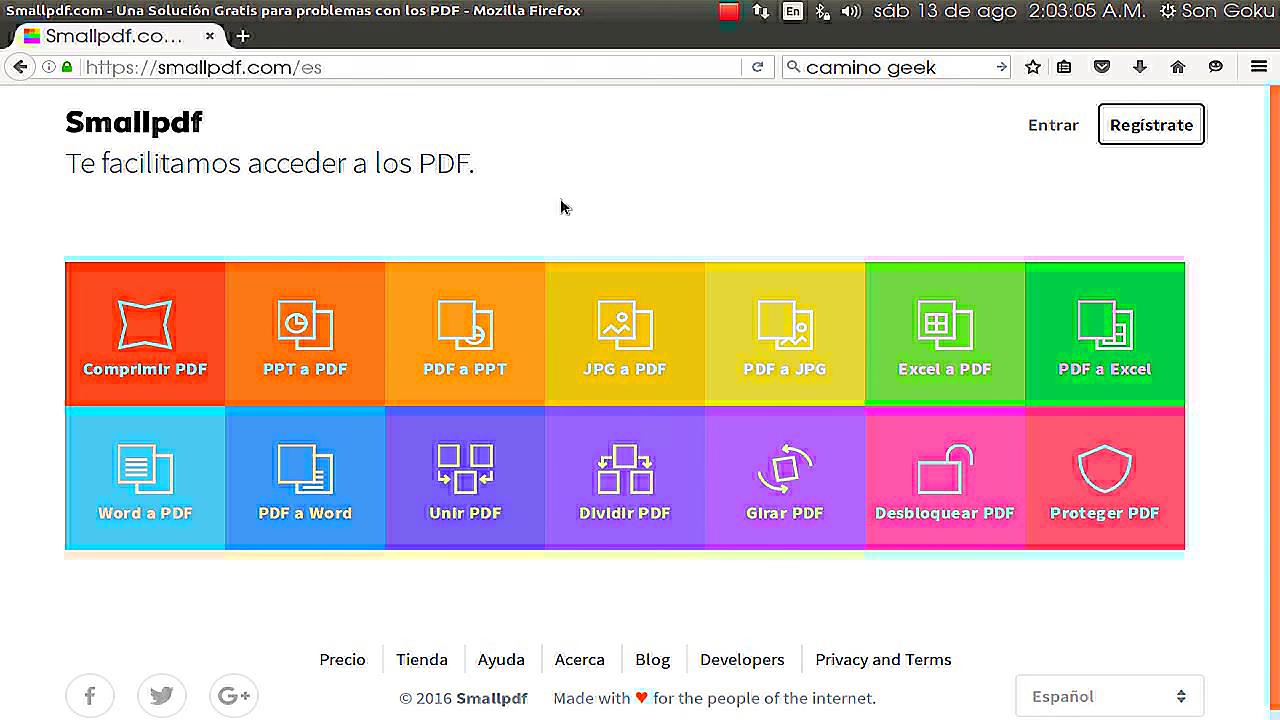
{"action": "scroll", "coordinate": [500, 340], "scroll_direction": "down", "scroll_amount": 1}
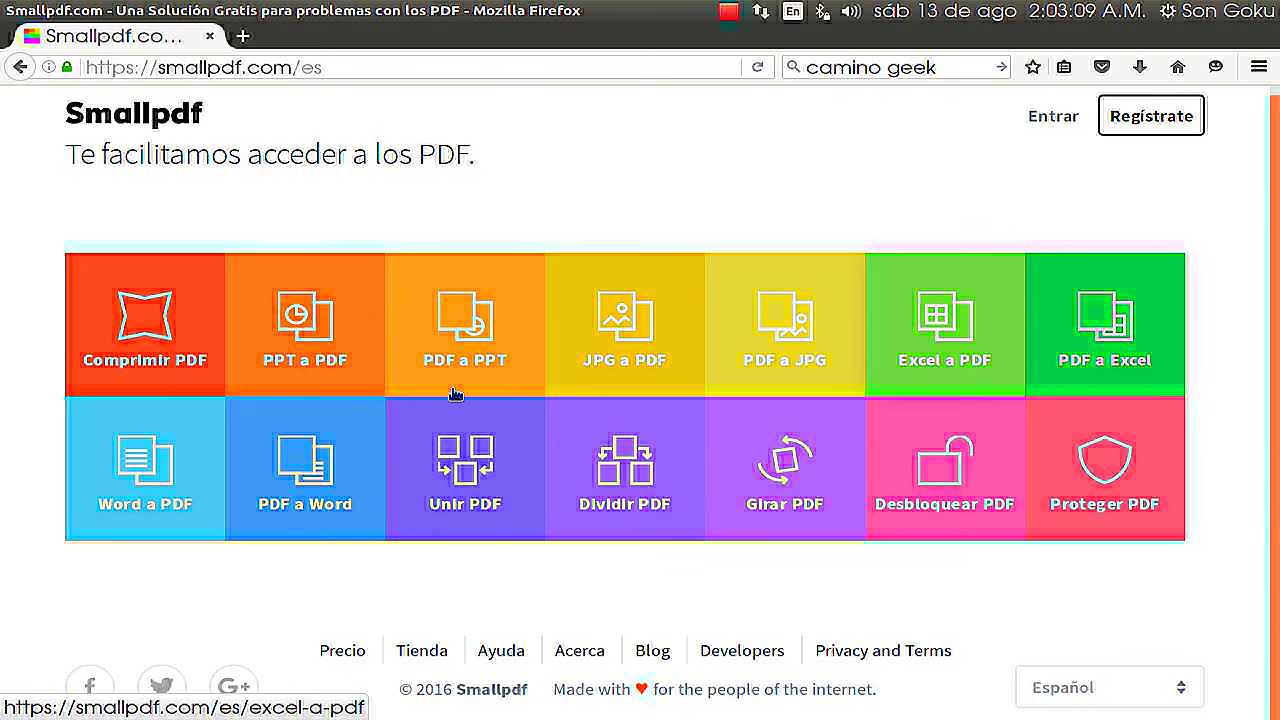
{"action": "scroll", "coordinate": [712, 473], "scroll_direction": "up", "scroll_amount": 1}
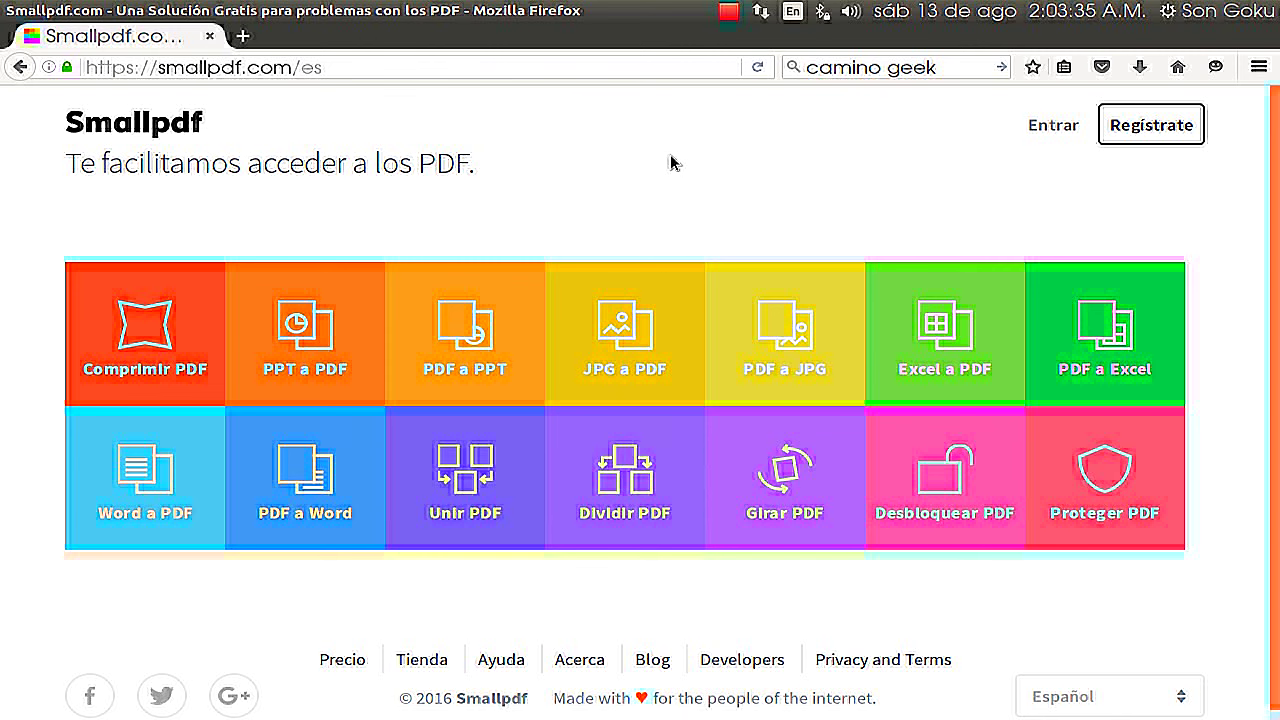
{"action": "left_click", "coordinate": [729, 12]}
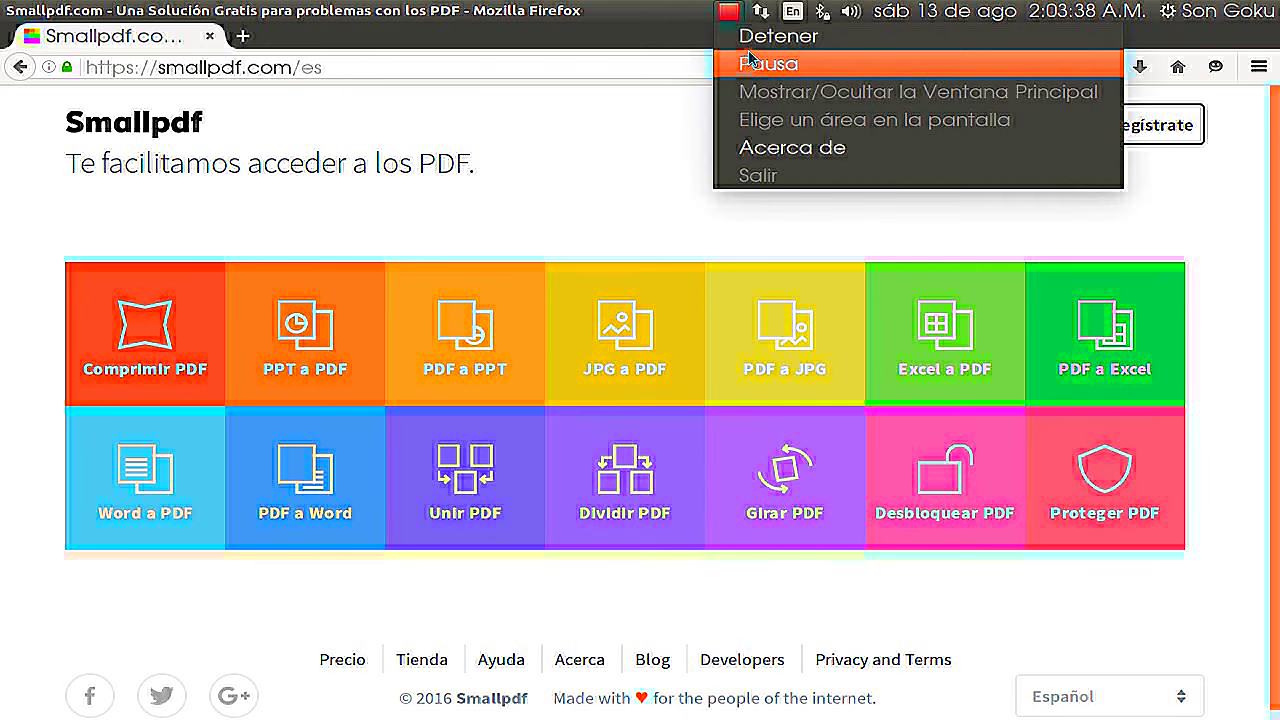